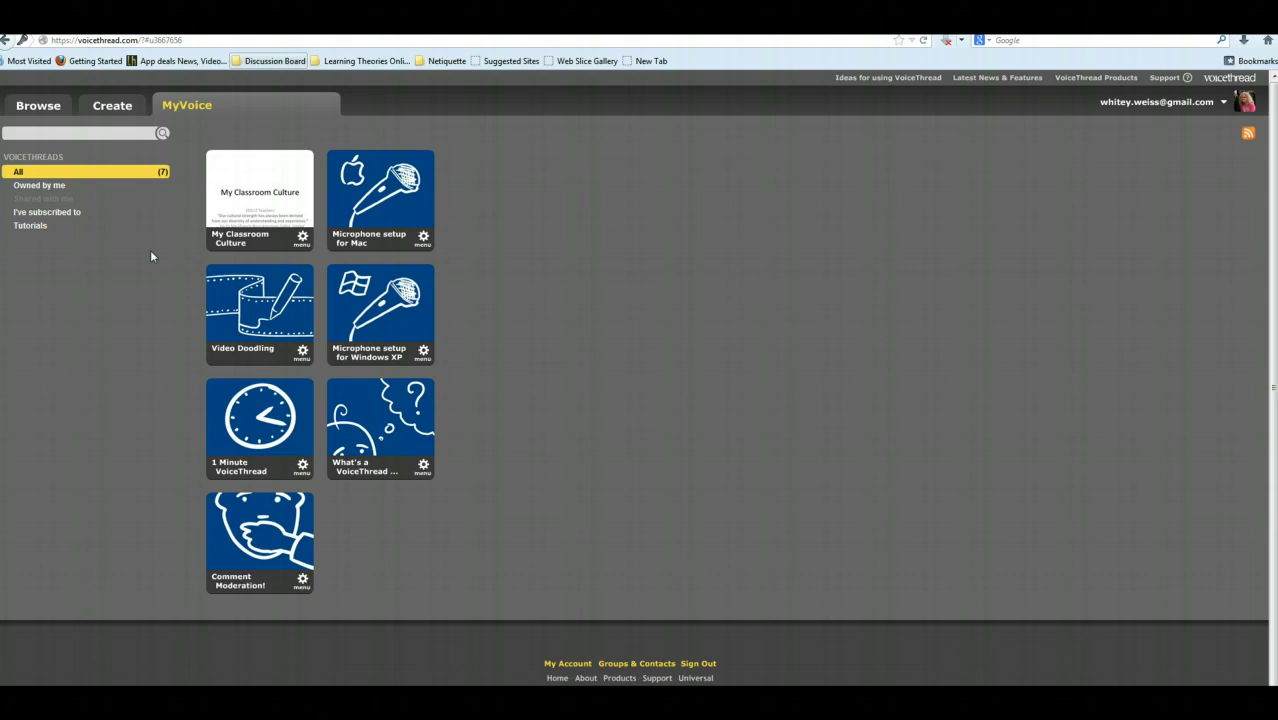
Point to the My Classroom Culture thumbnail on the MyVoice page.
mouse_move(205, 177)
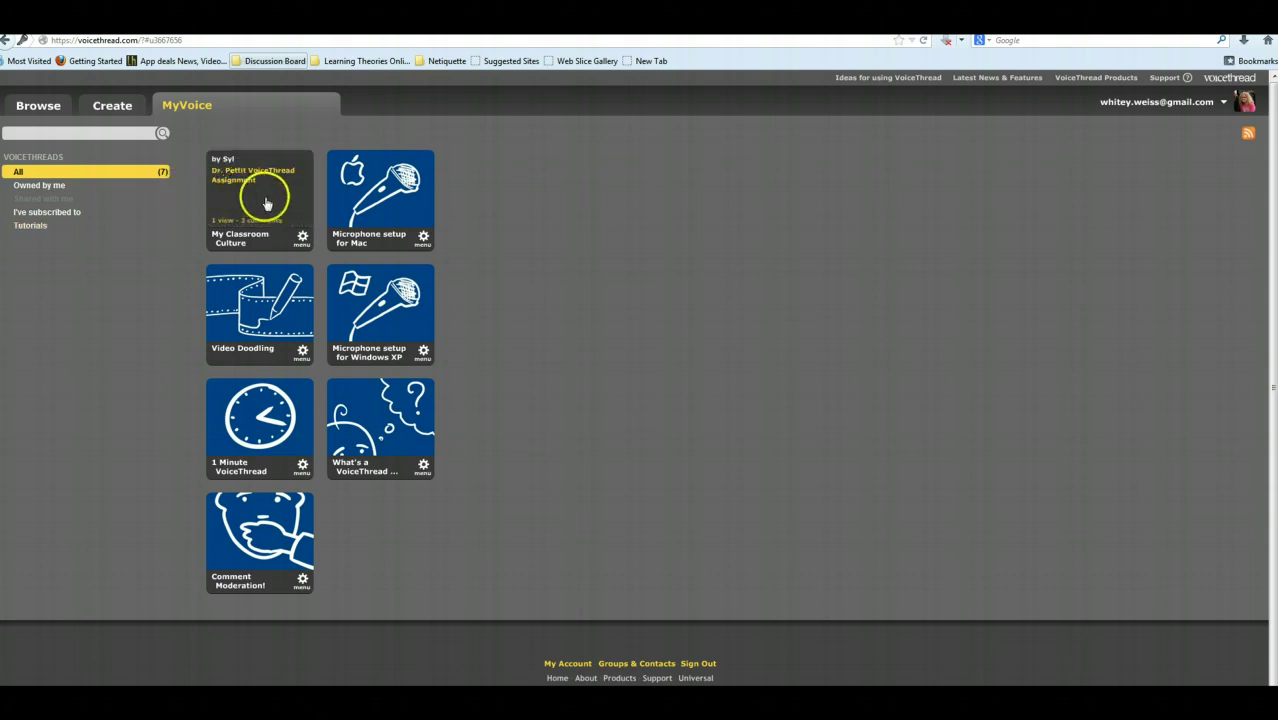
Open My Classroom Culture and choose Edit from its gear menu to lay out its nine slides.
left_click(266, 203)
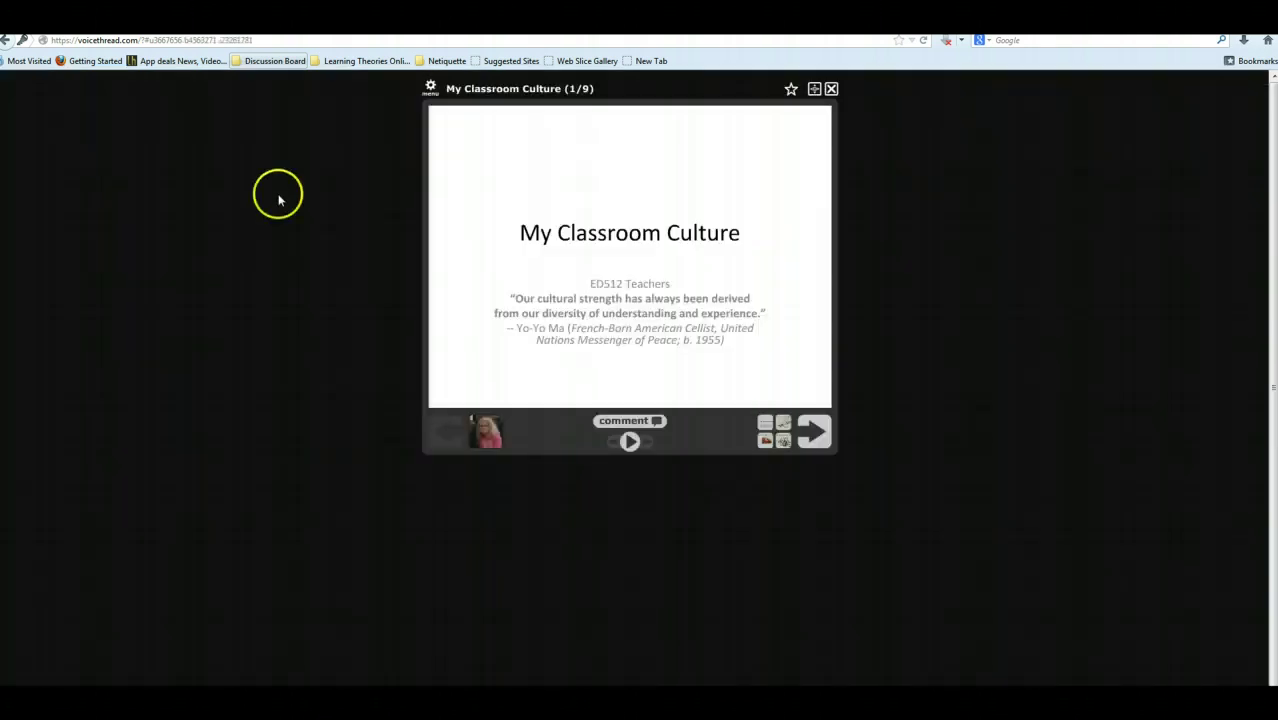
left_click(430, 89)
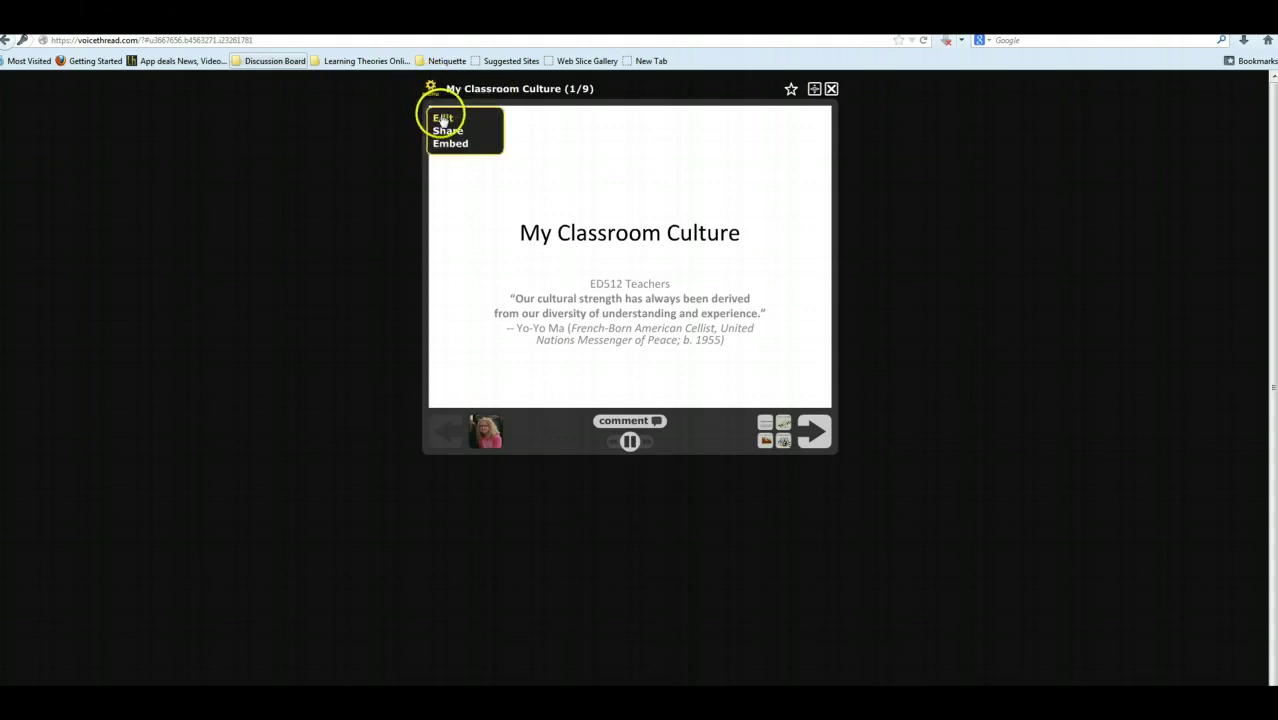
left_click(442, 119)
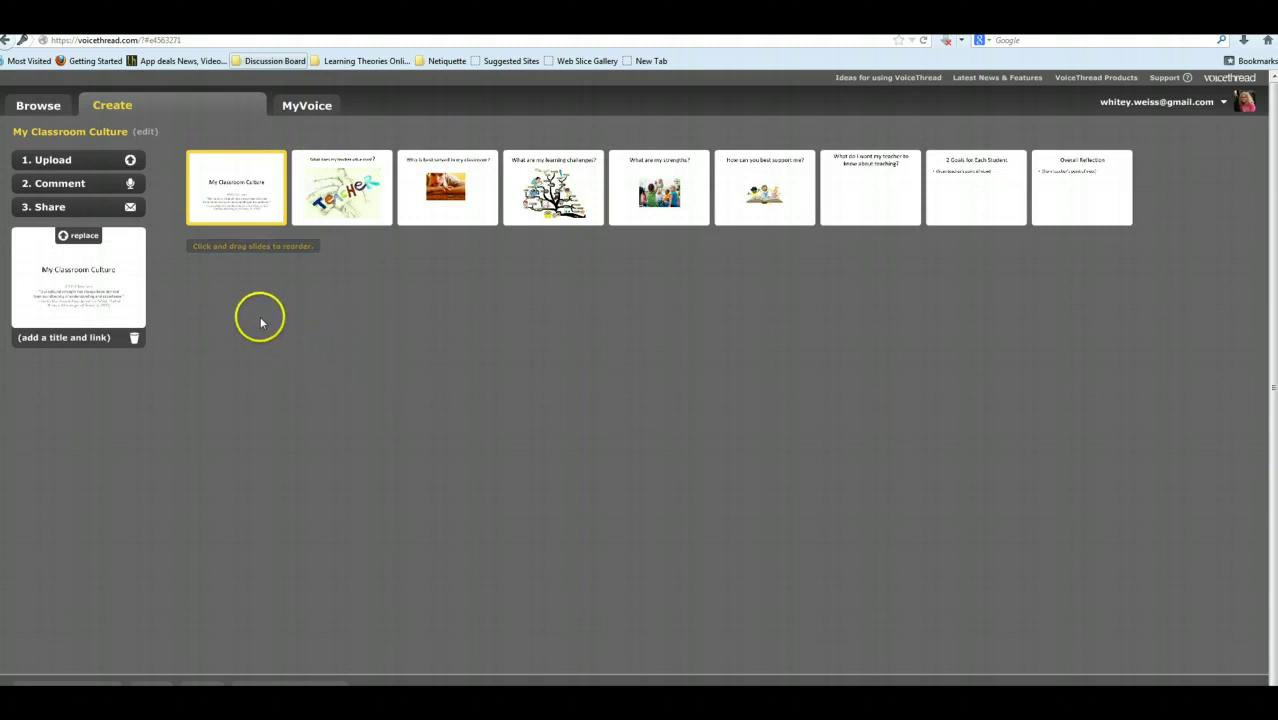
Copy the My Classroom Culture share link from Share > Get a Link, allowing anyone to view and comment.
left_click(48, 207)
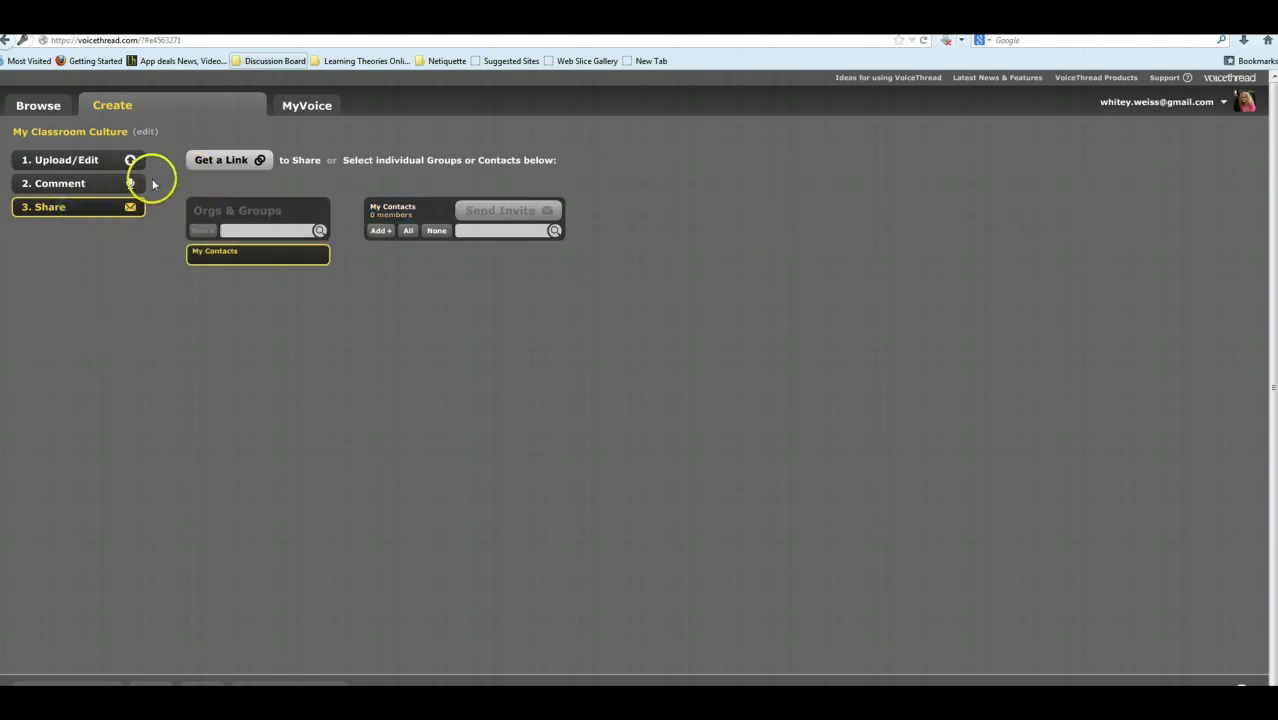
left_click(248, 161)
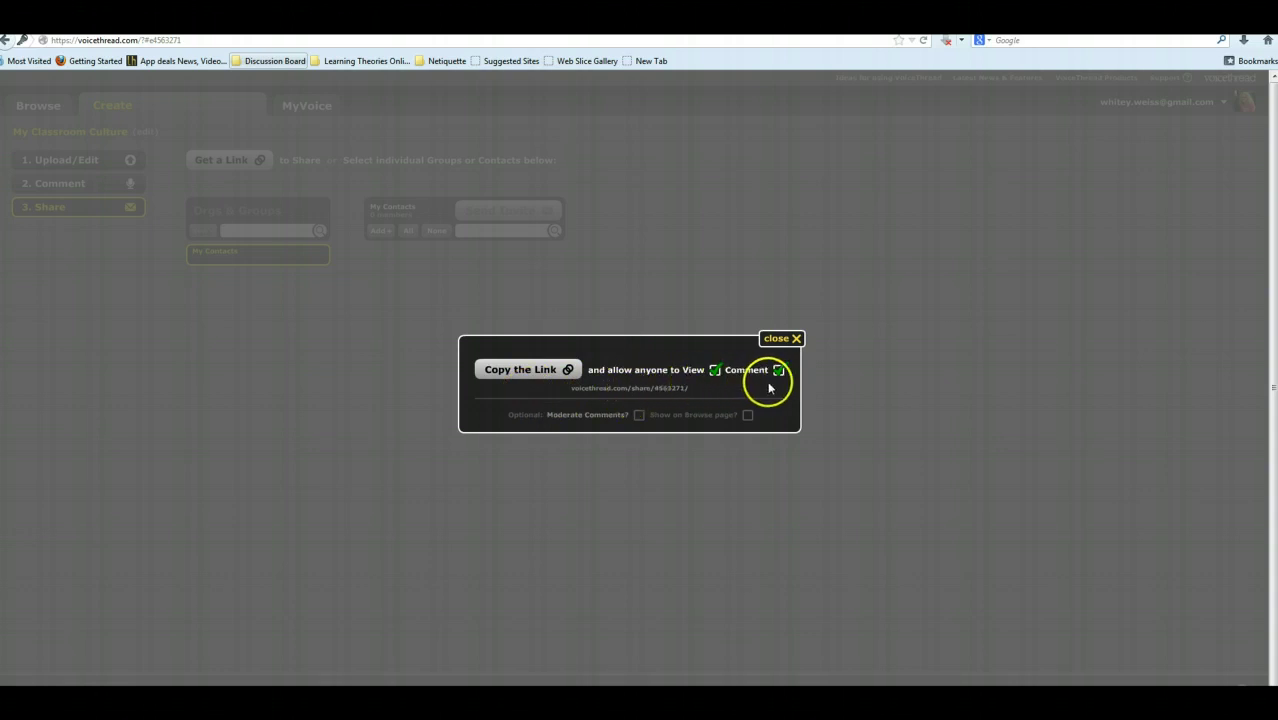
left_click(527, 376)
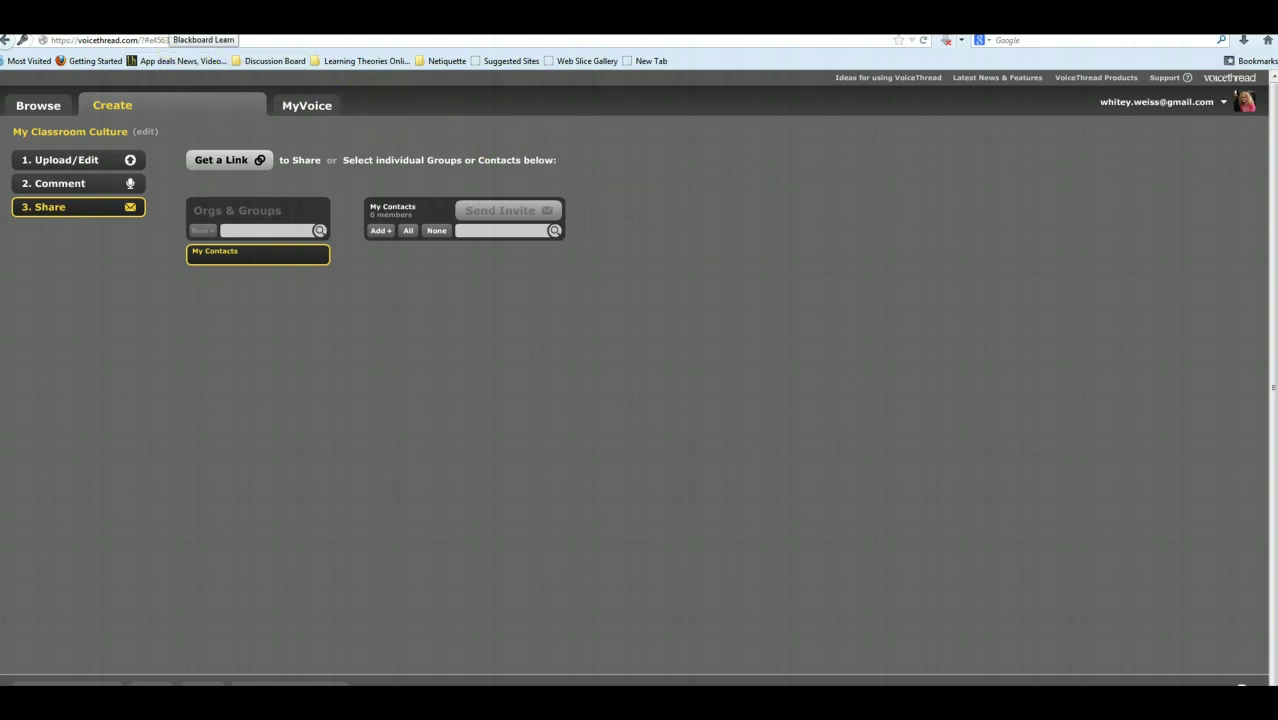
In the Blackboard course, go to Course Modules > Module 1 and open the My Classroom Culture blog.
left_click(185, 22)
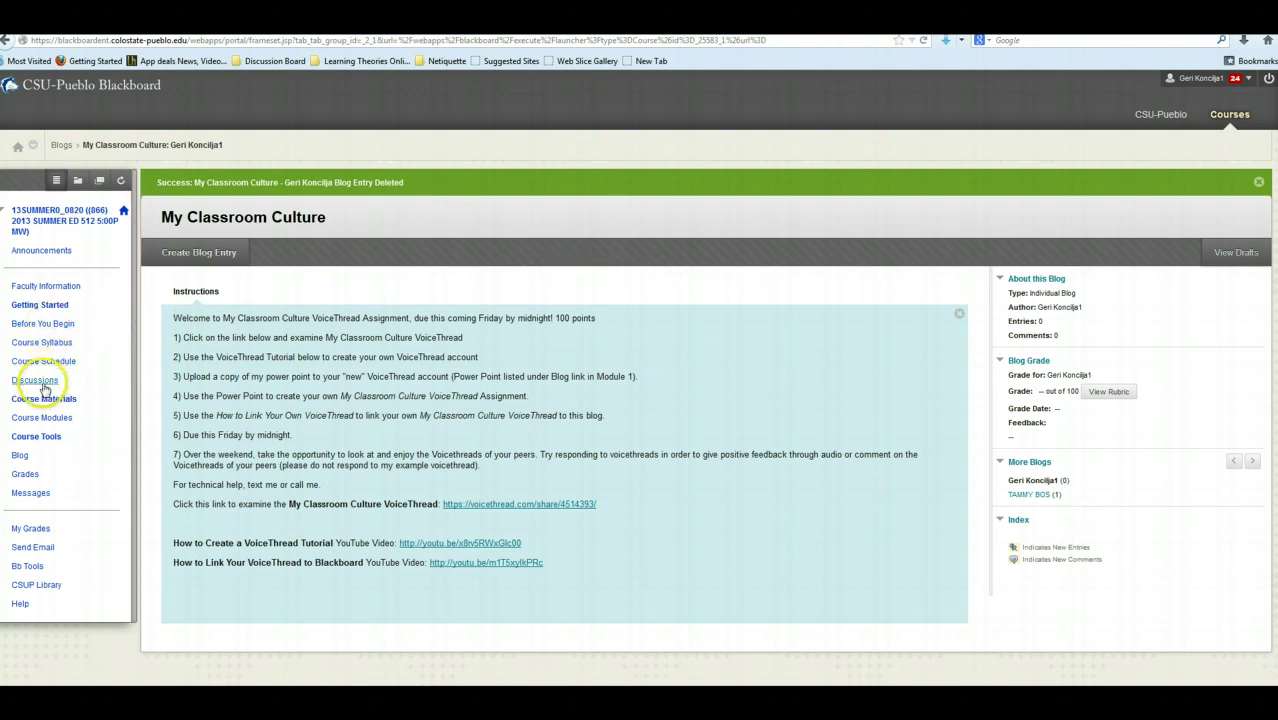
left_click(40, 417)
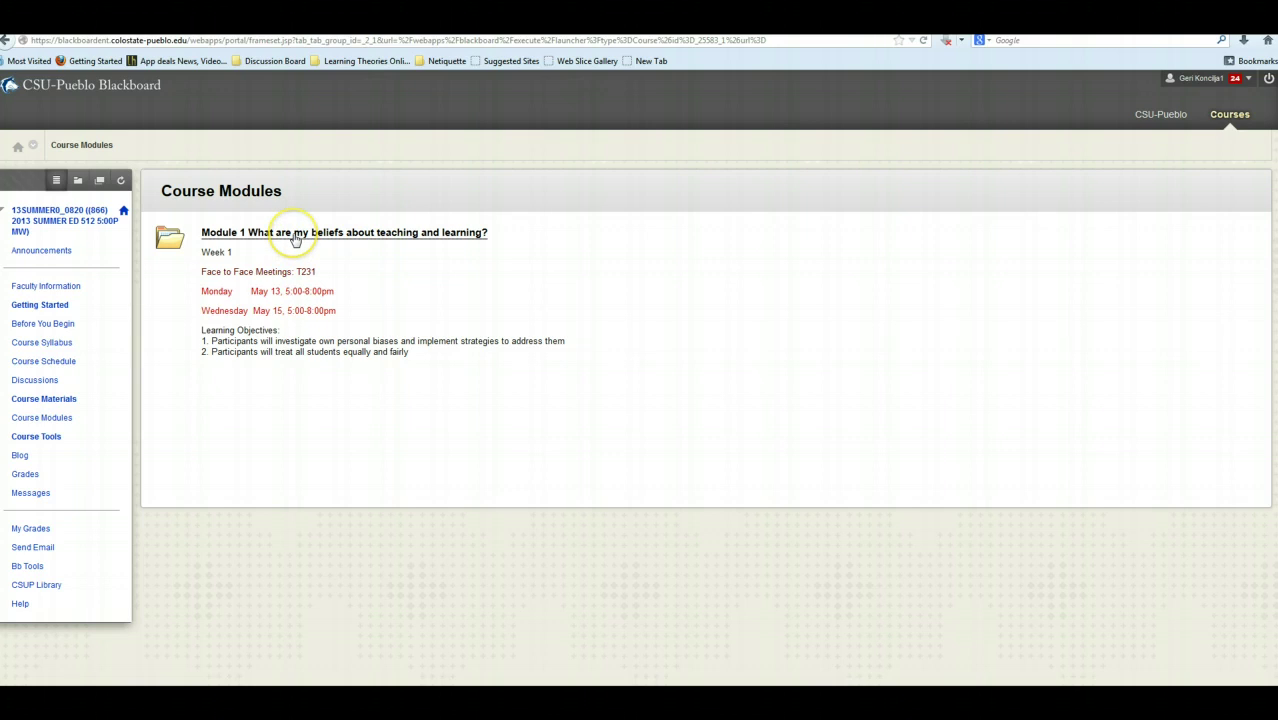
left_click(295, 240)
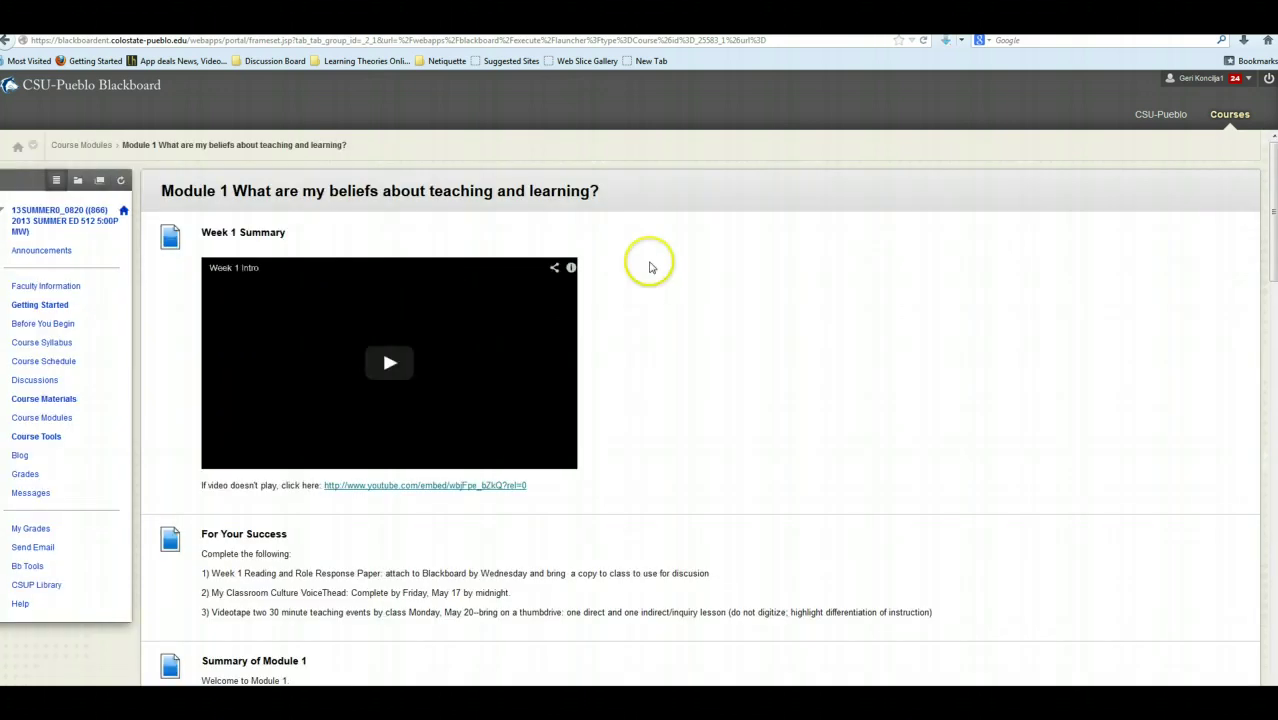
scroll(735, 268, "down", 6)
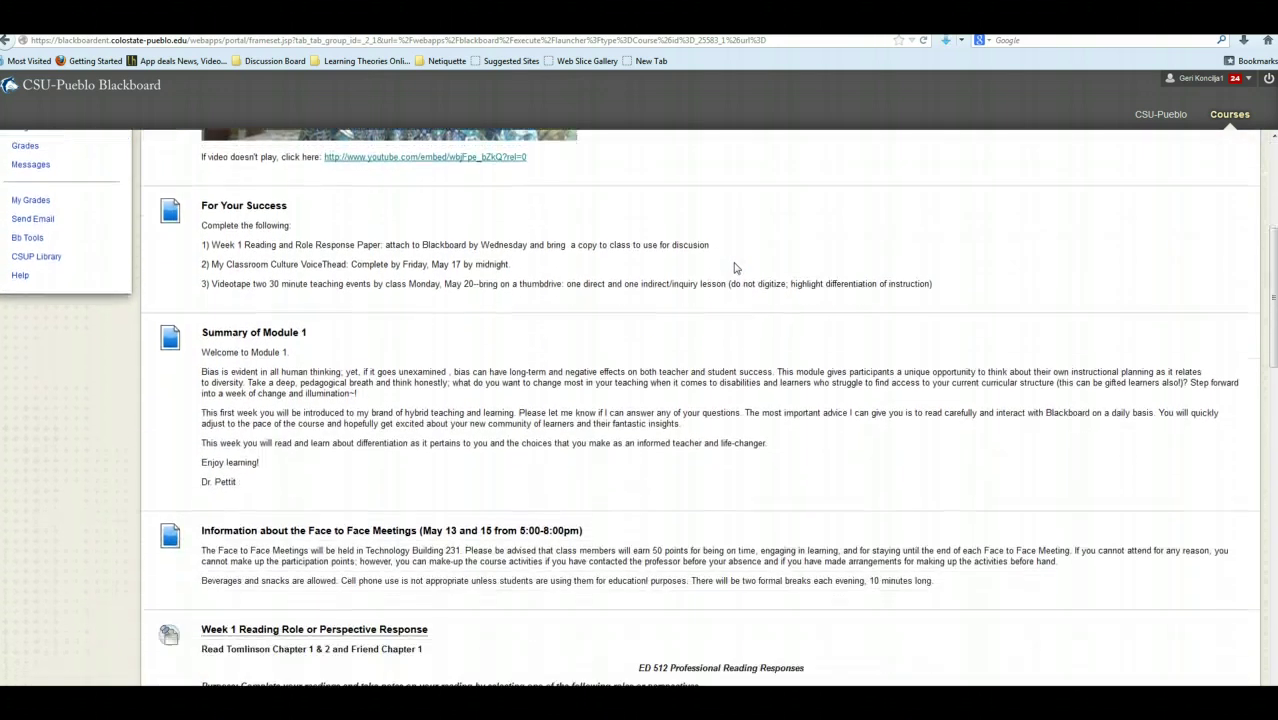
scroll(735, 268, "down", 8)
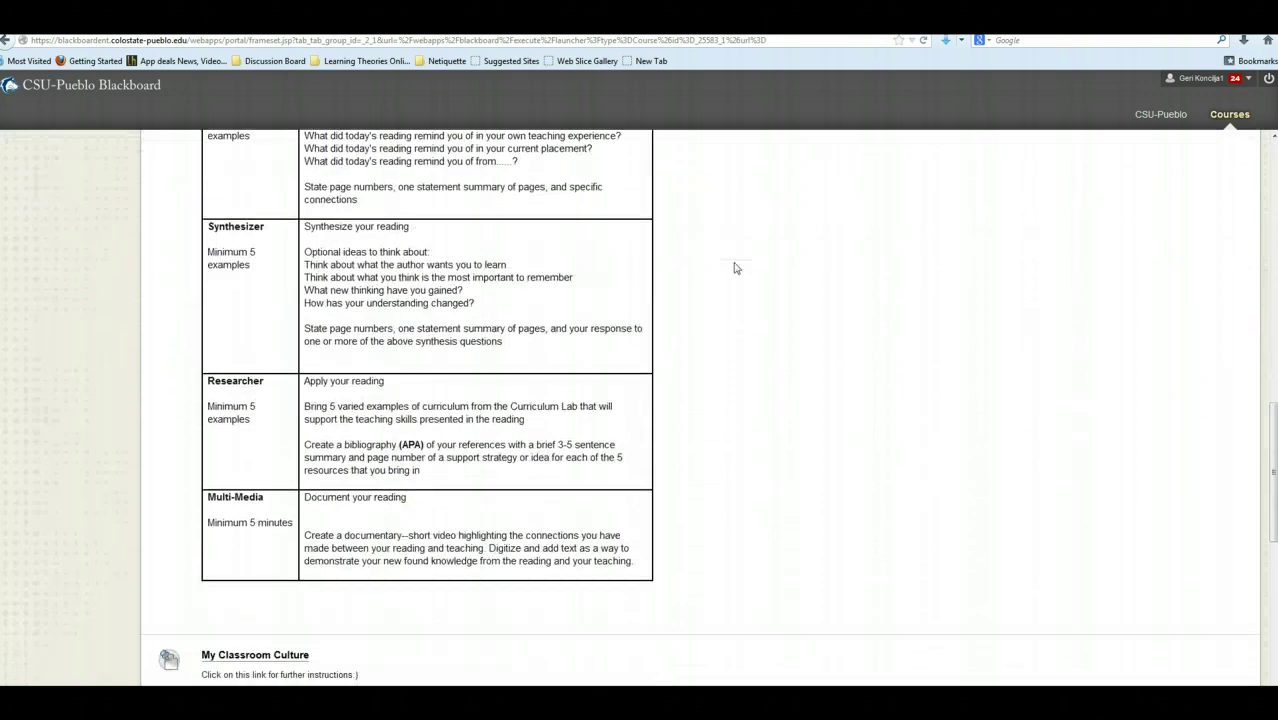
scroll(735, 268, "down", 5)
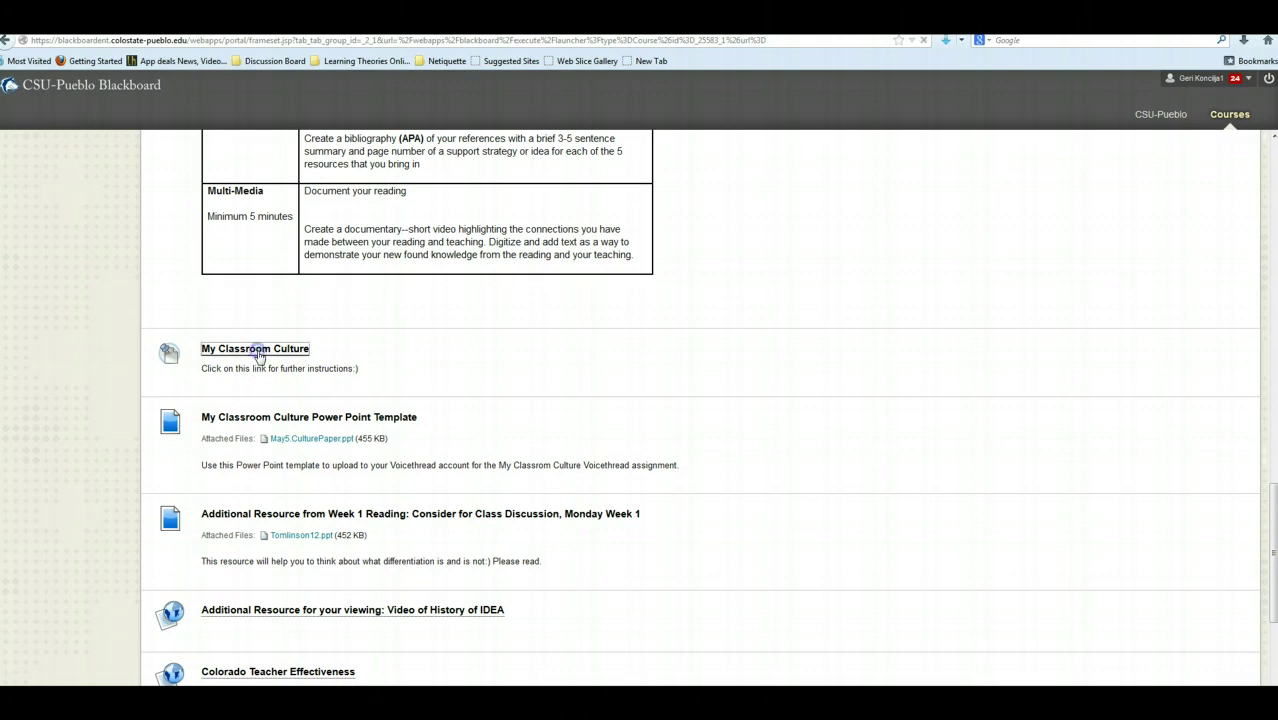
left_click(258, 352)
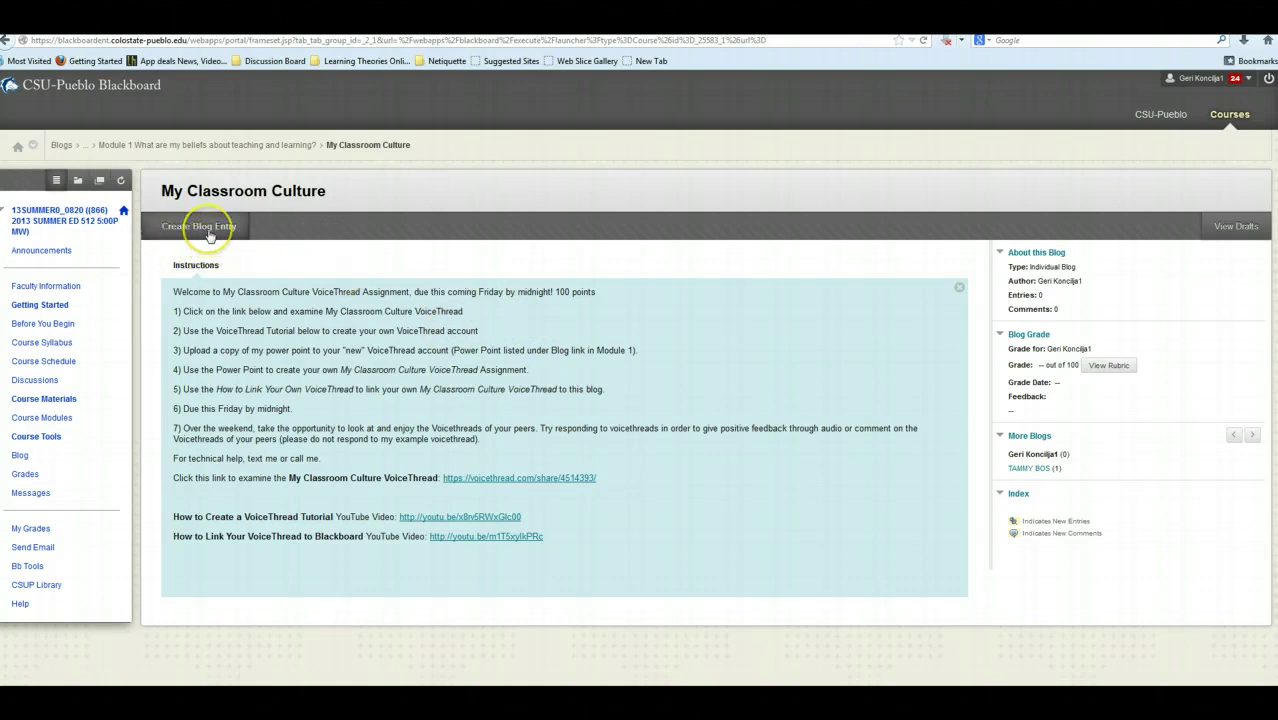
Start a new blog entry, reusing the earlier My Classroom Culture title from autofill.
left_click(205, 228)
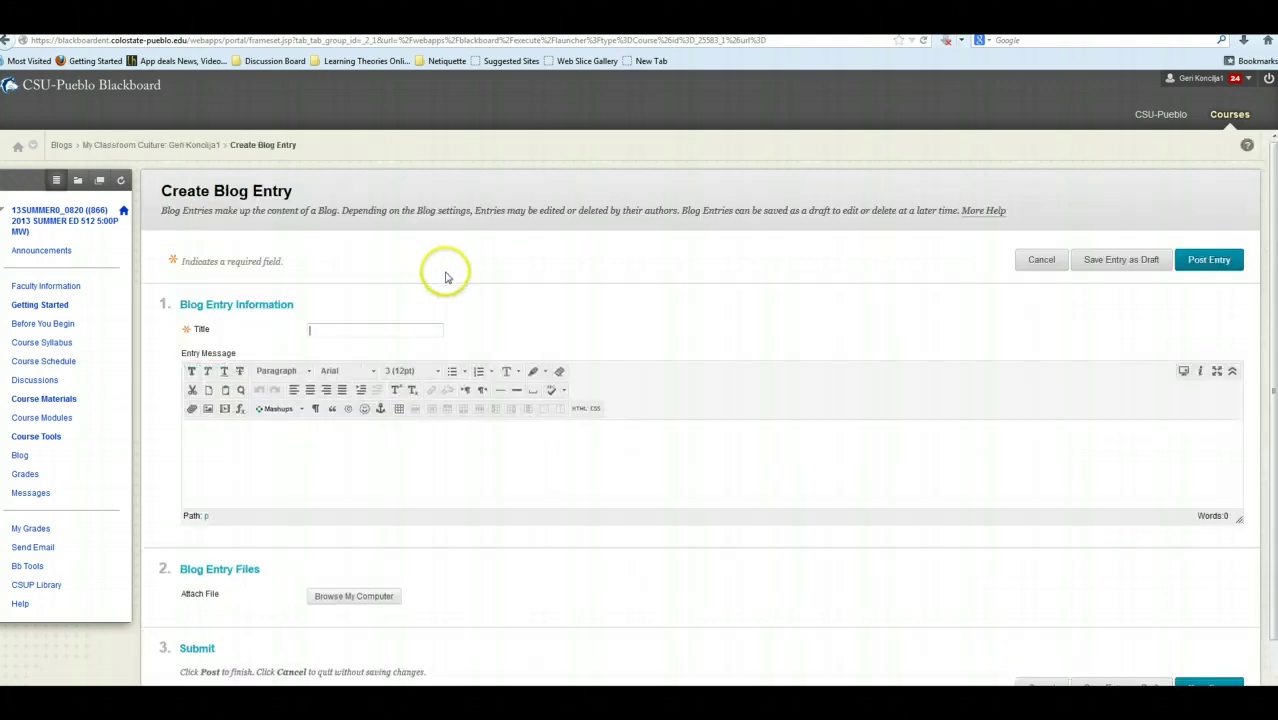
left_click(342, 328)
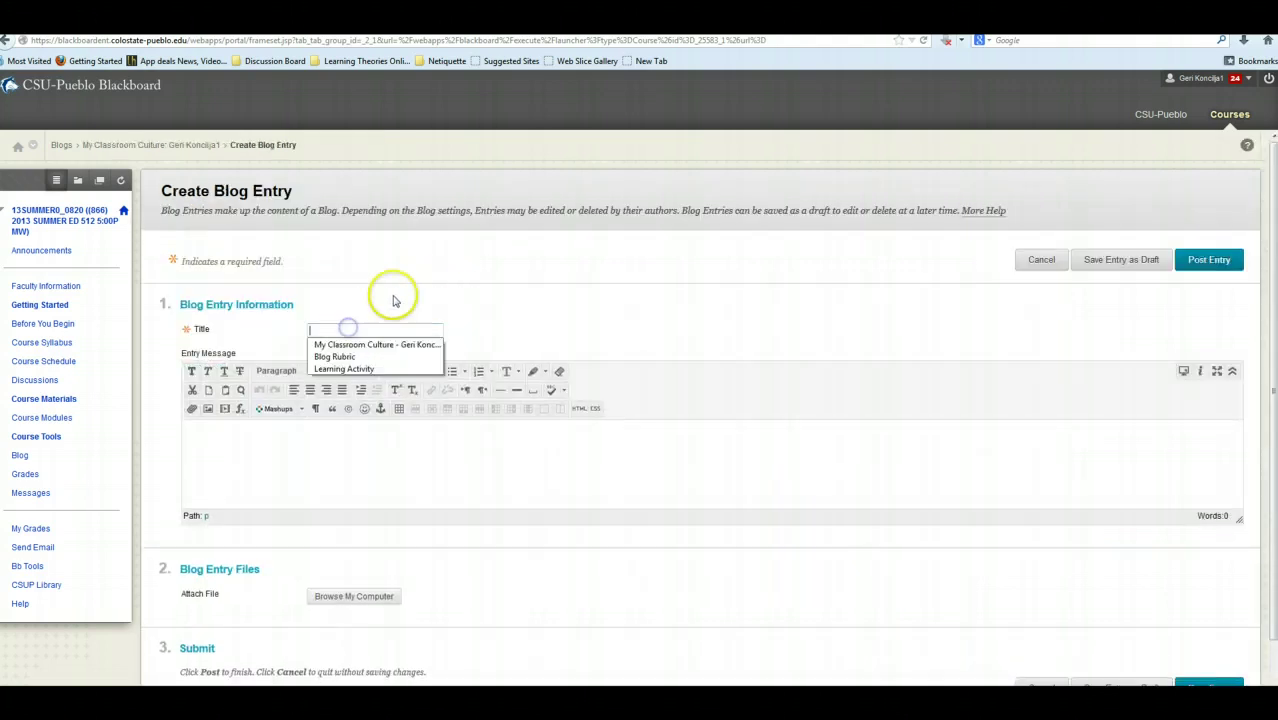
left_click(378, 345)
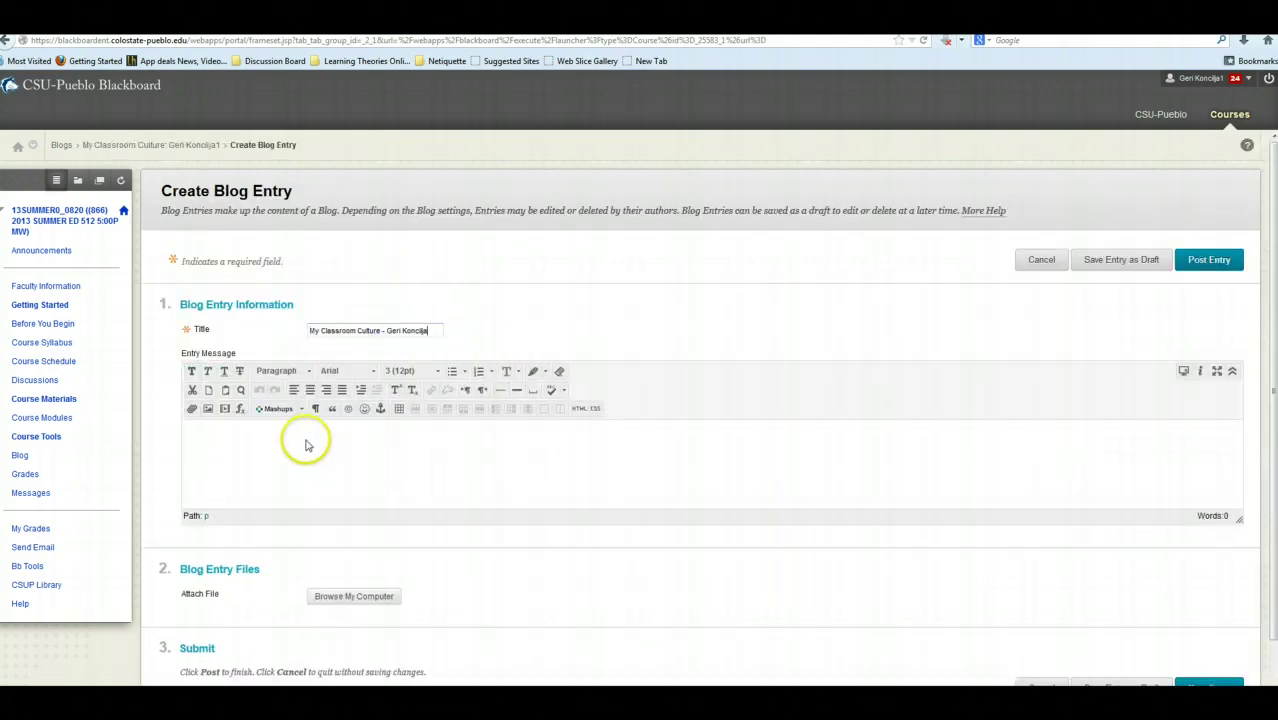
Write 'Here is my VoiceThread:' in the message, paste the share URL, and select it.
left_click(227, 444)
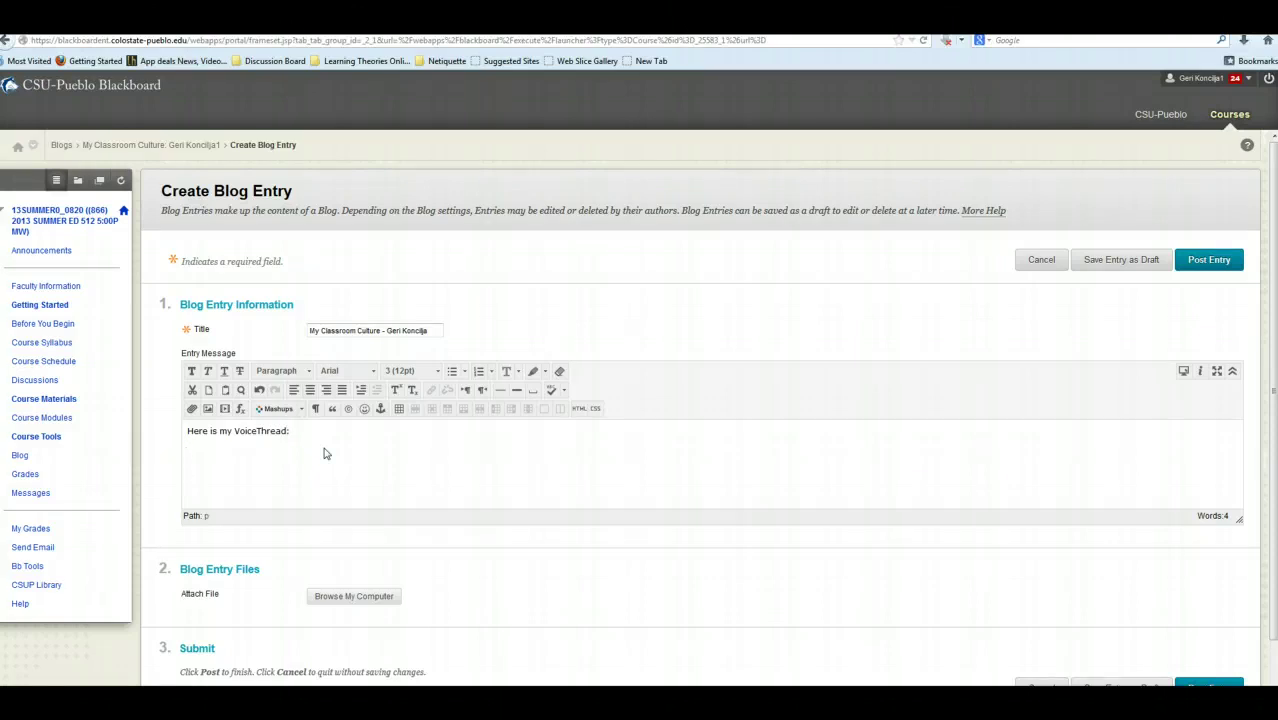
left_click(366, 461)
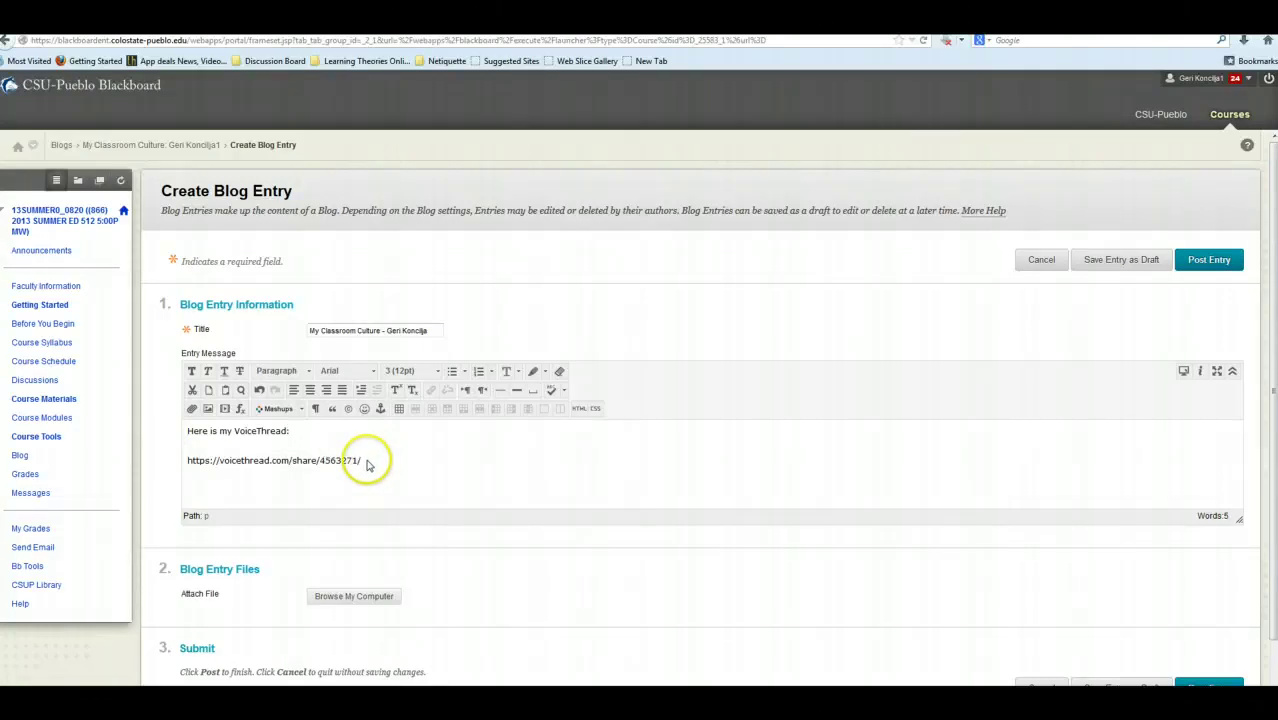
left_click(367, 462)
left_click_drag(340, 460, 201, 460)
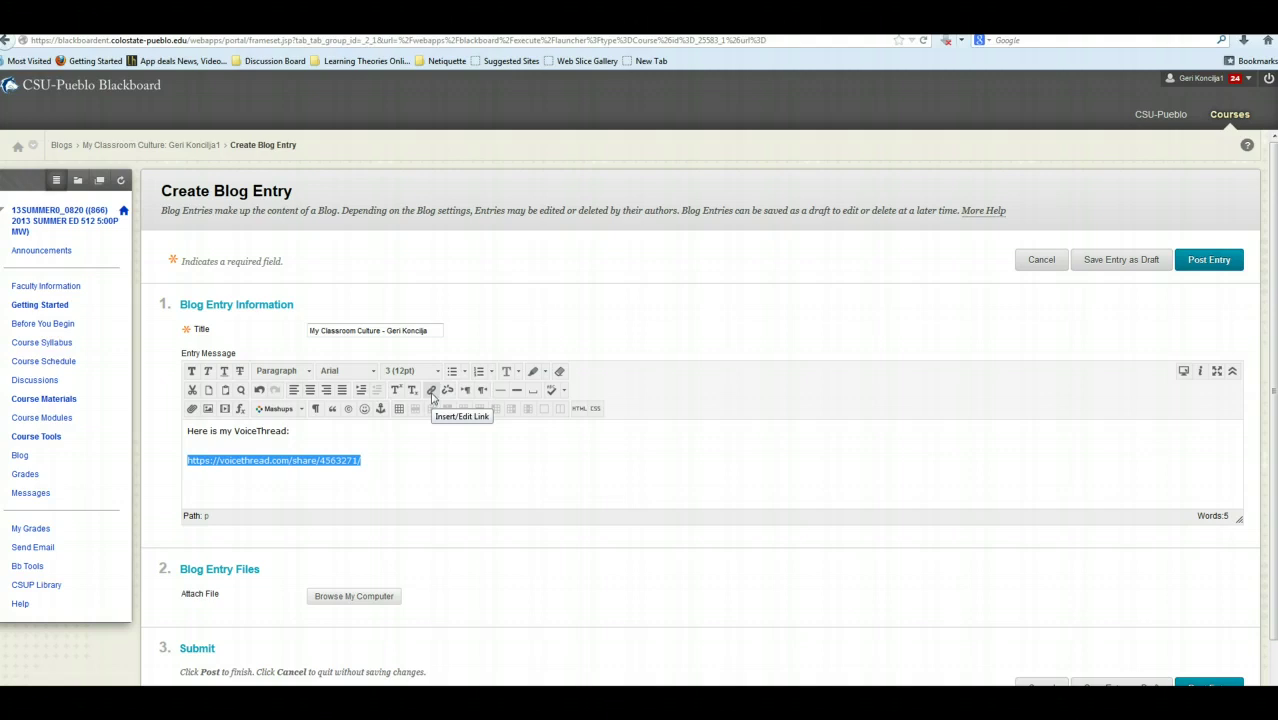
Link the selected URL to the pasted share path, targeting Open in New Window (_blank).
left_click(432, 391)
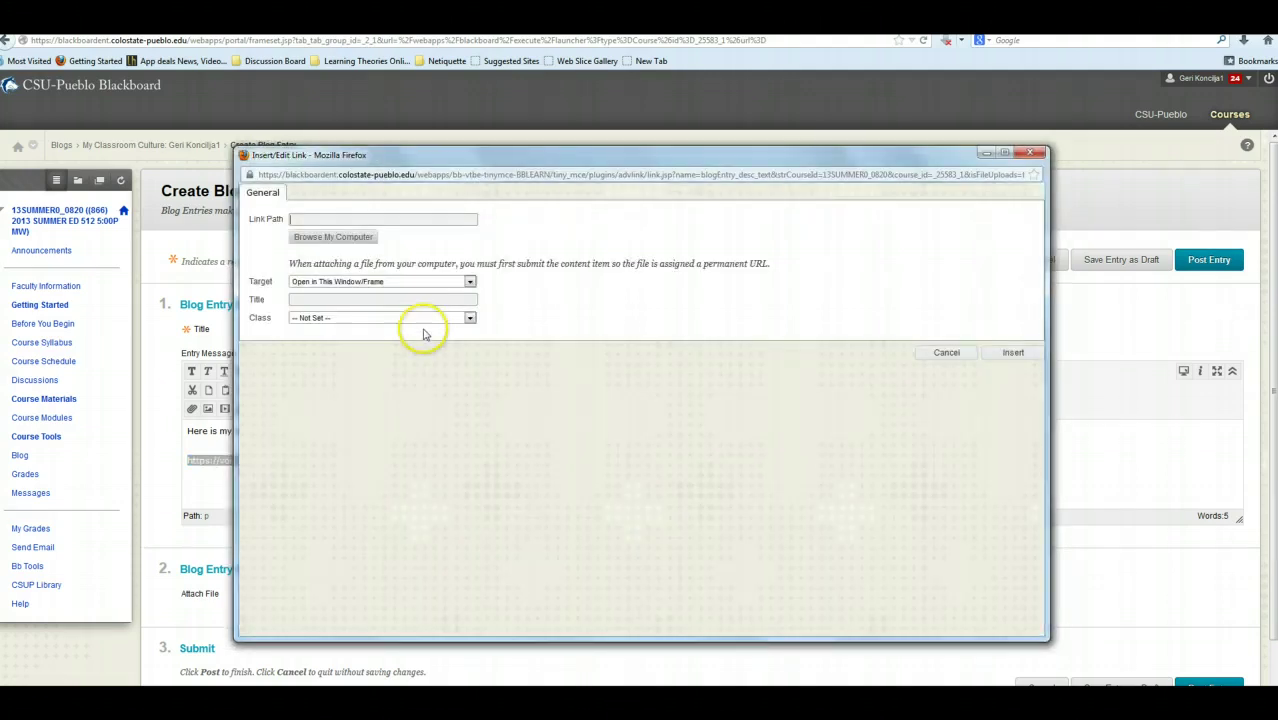
left_click(298, 218)
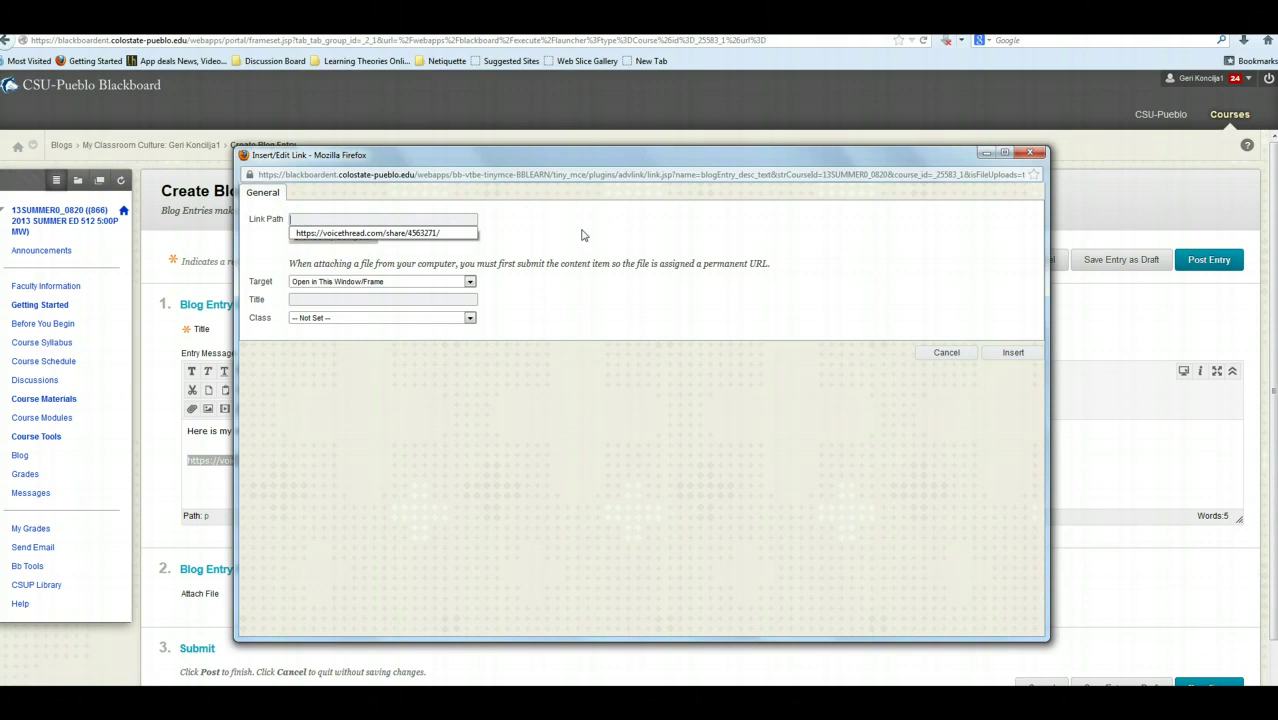
left_click(582, 232)
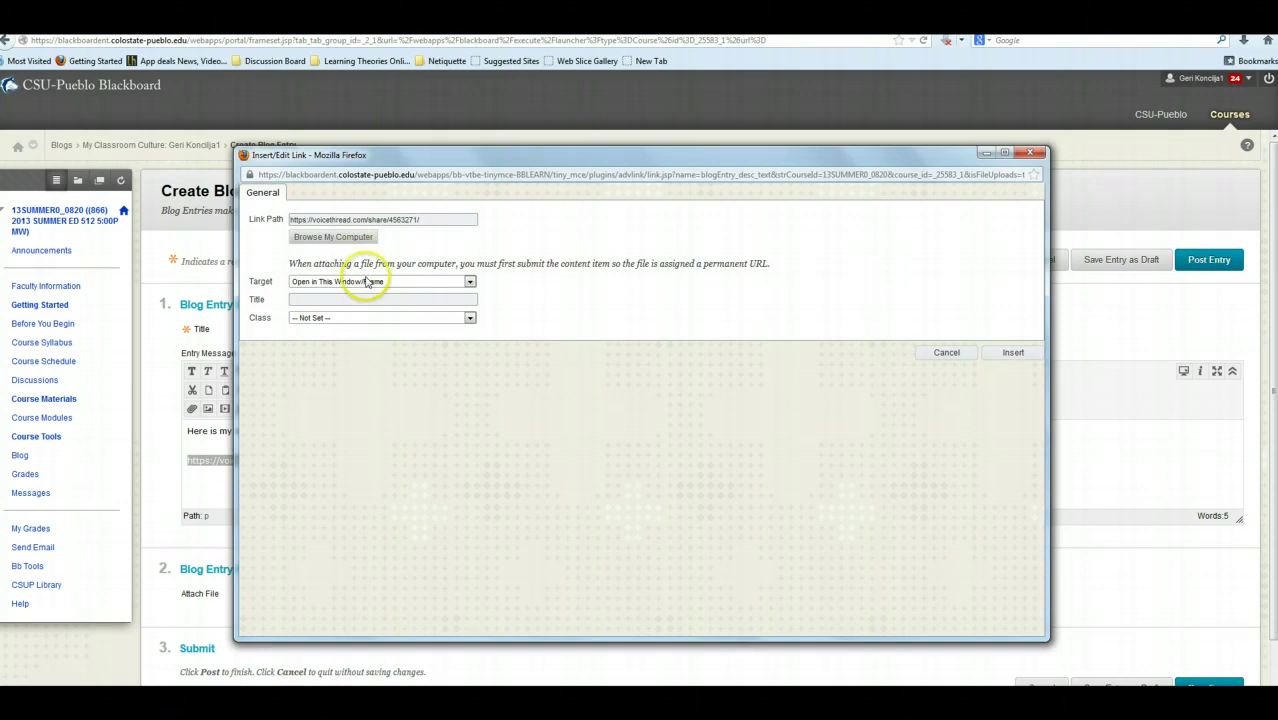
left_click(412, 284)
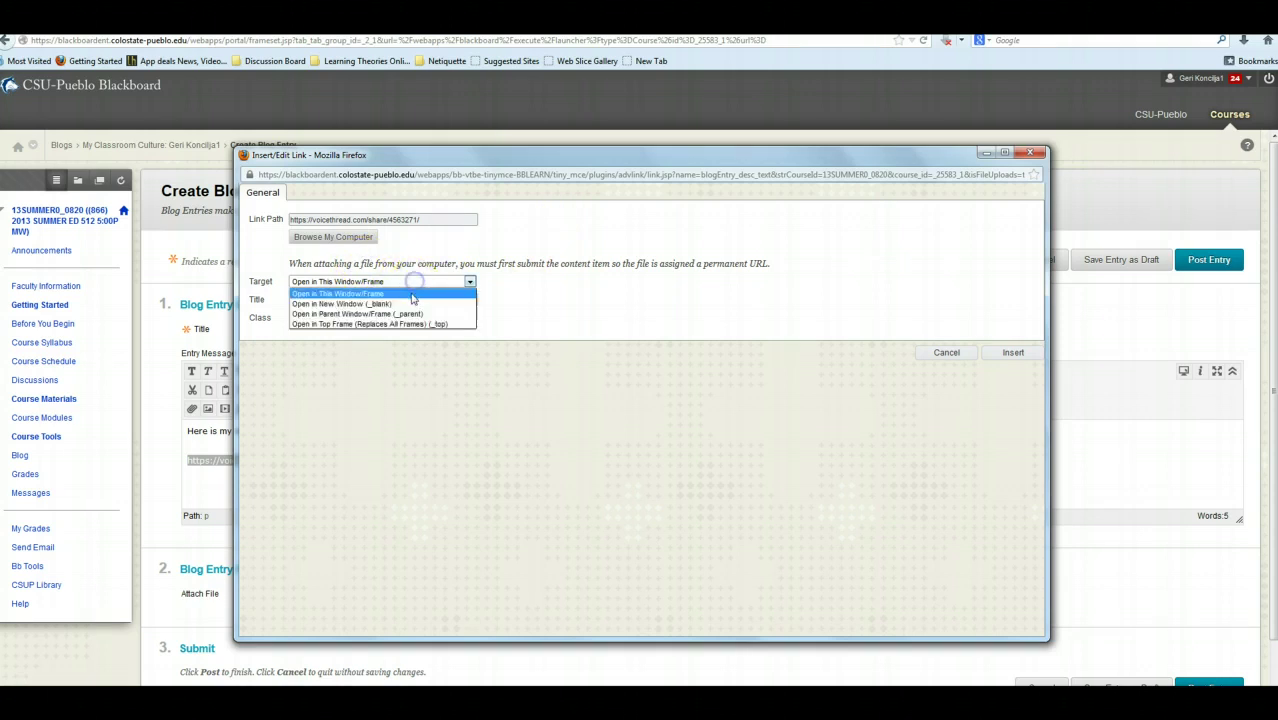
left_click(414, 303)
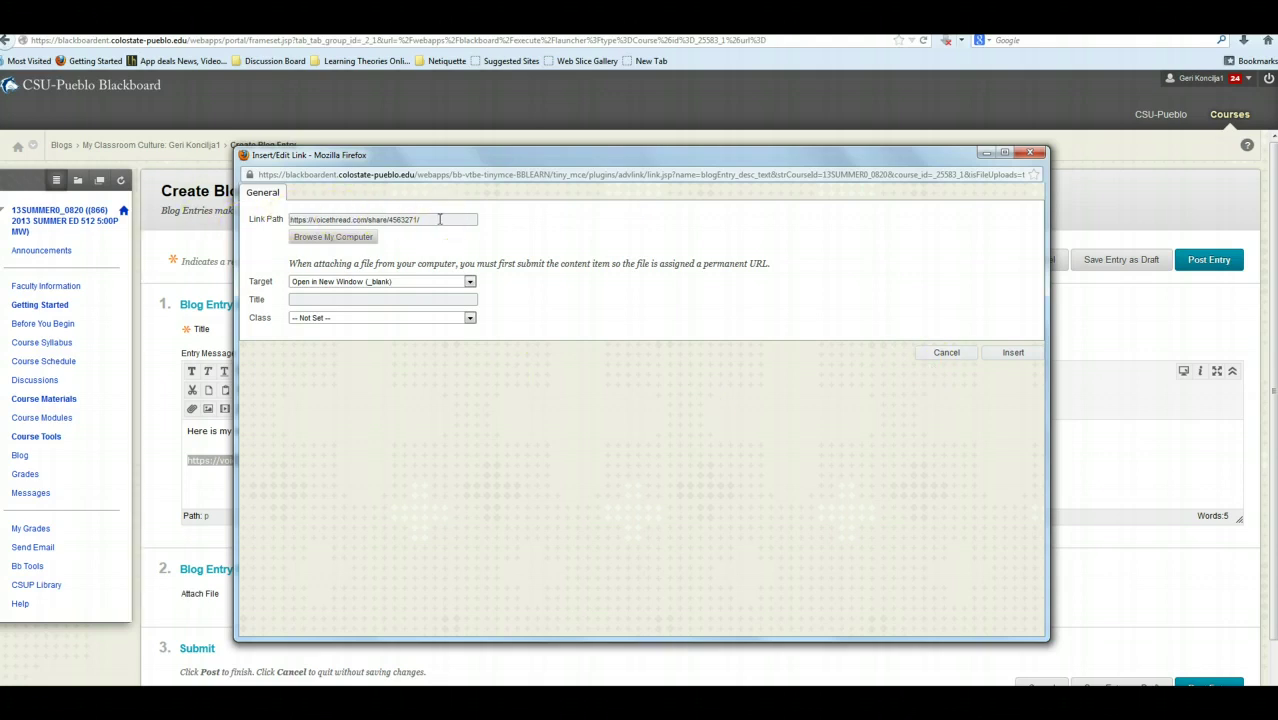
left_click_drag(551, 150, 768, 60)
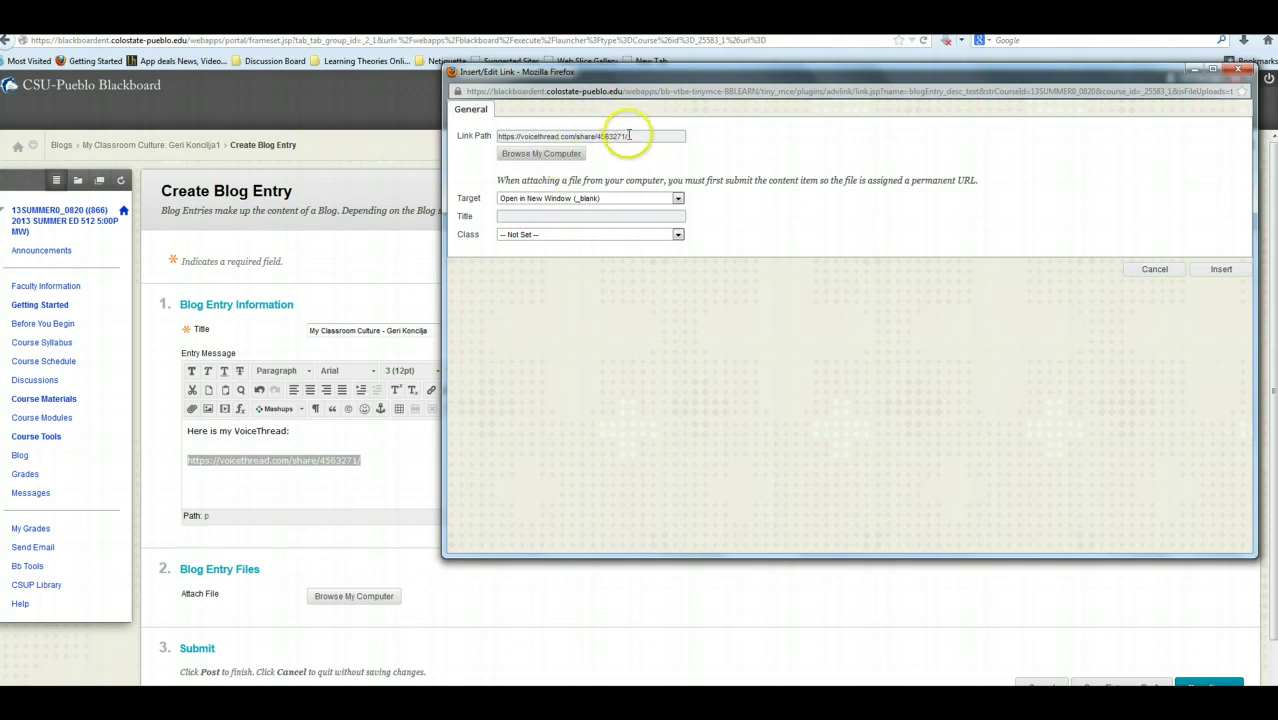
left_click_drag(649, 77, 647, 83)
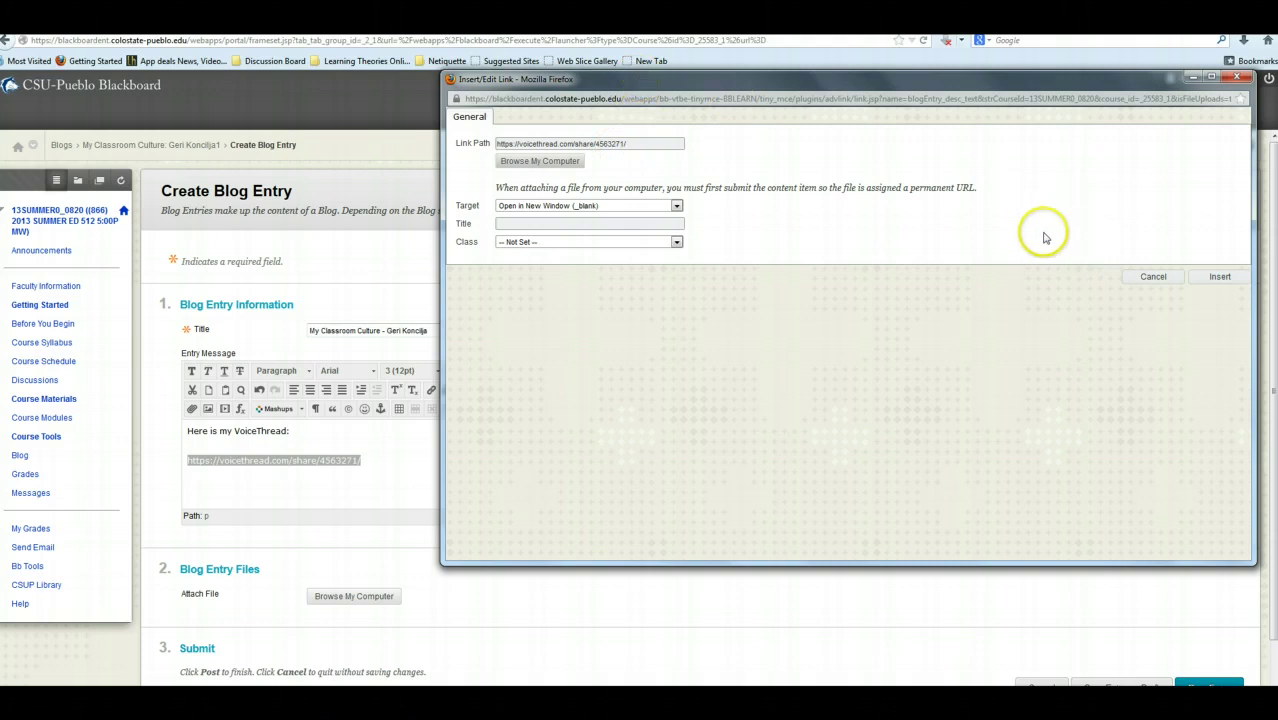
left_click(1216, 278)
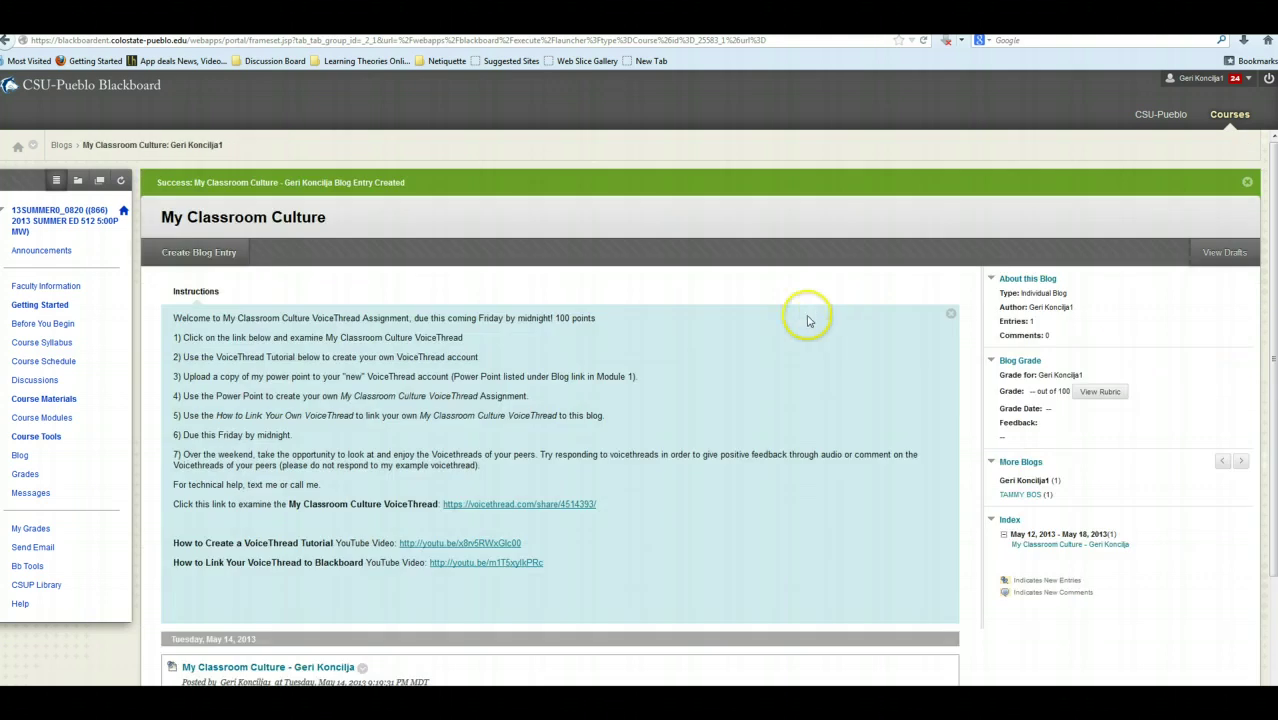
Scroll down to view the posted My Classroom Culture entry with its VoiceThread link.
scroll(630, 412, "down", 2)
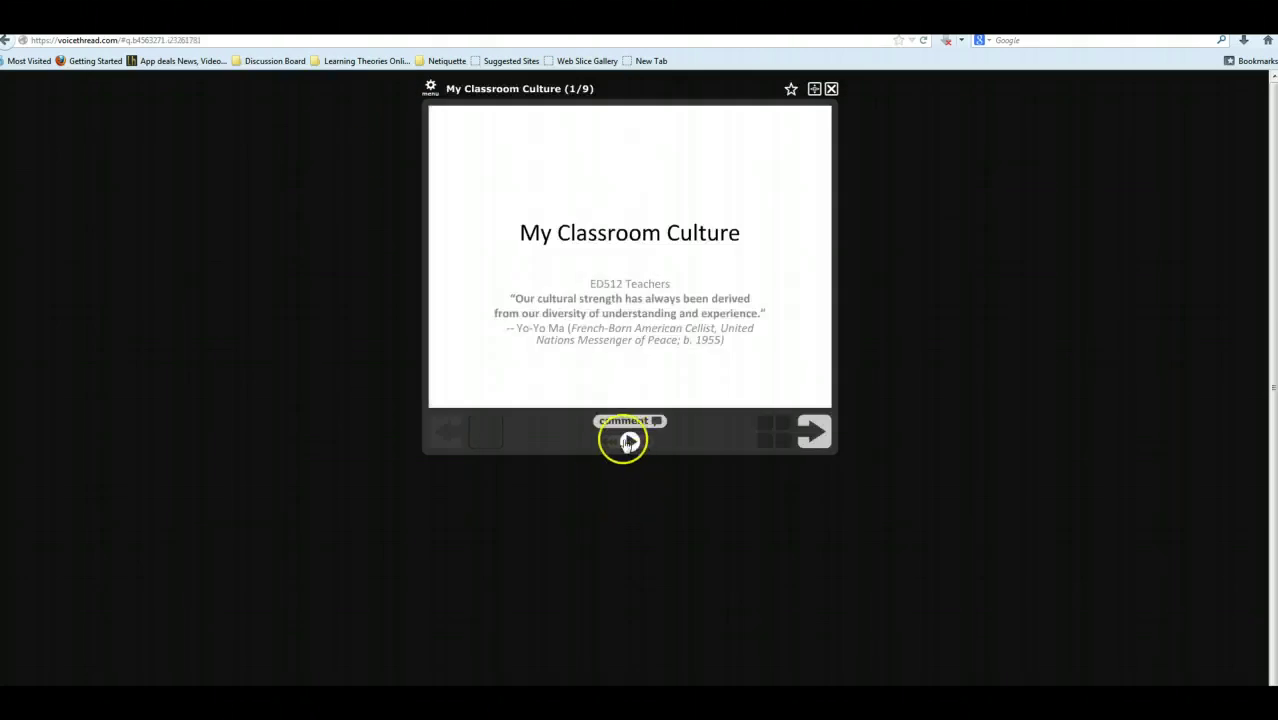
Play the shared My Classroom Culture VoiceThread from its first slide.
left_click(628, 441)
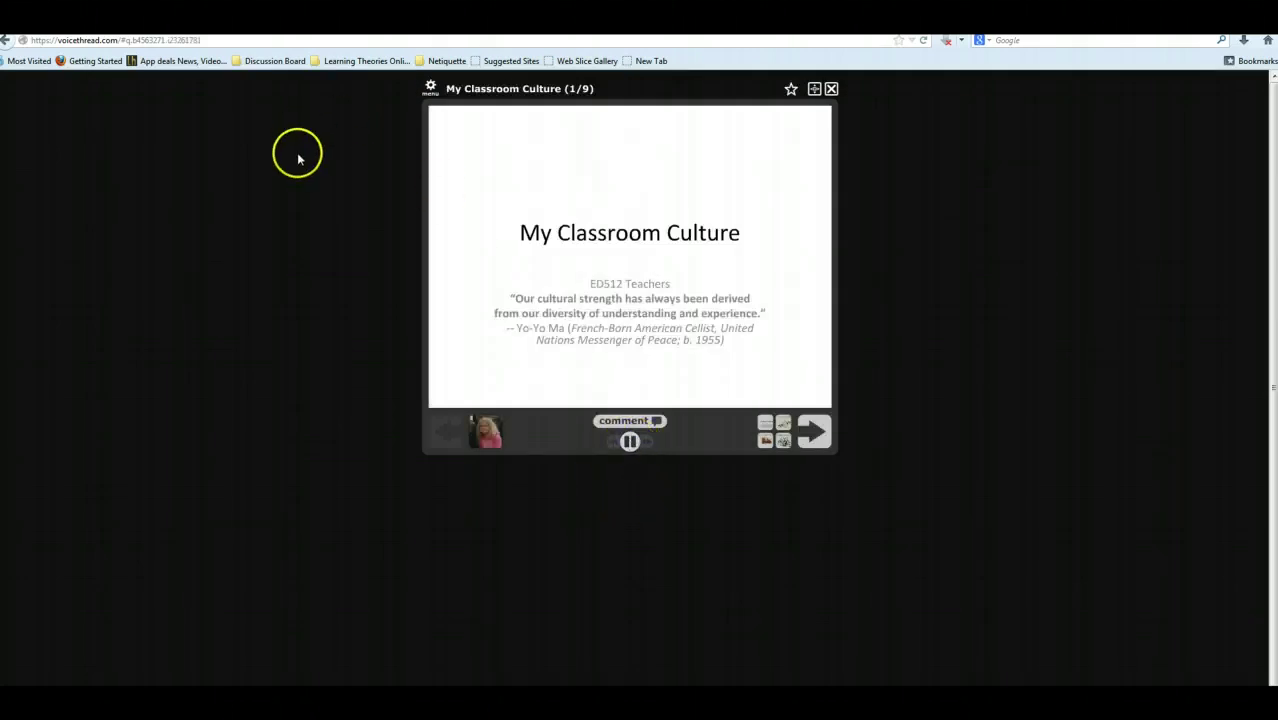